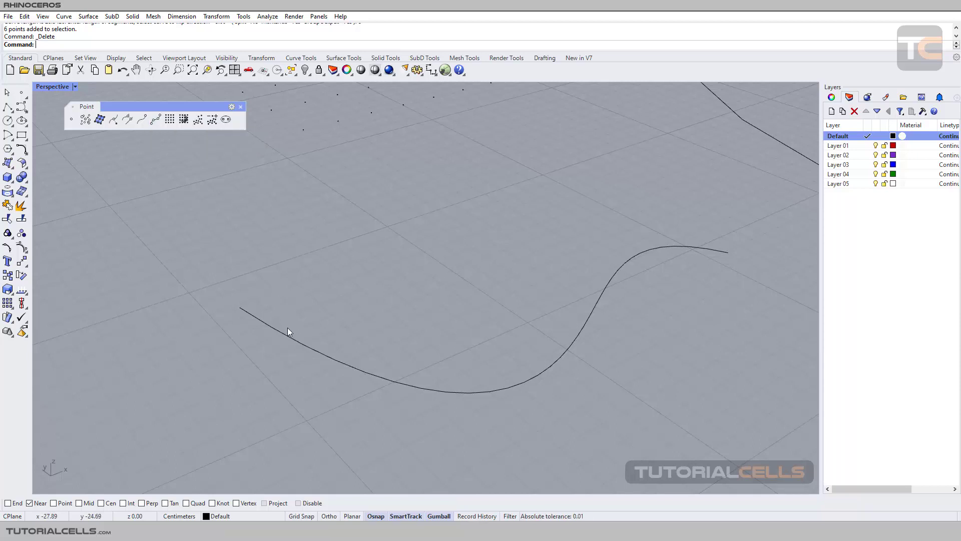
Step: Divide the S-shaped curve by a segment length of 5 cm with Split=Yes, viewing the reference diagram before confirming
left_click(157, 123)
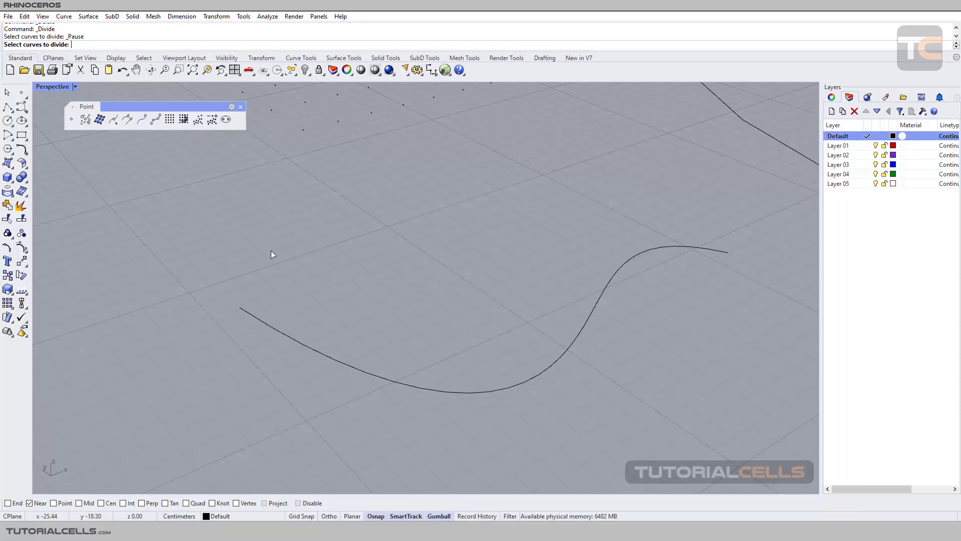
left_click(310, 347)
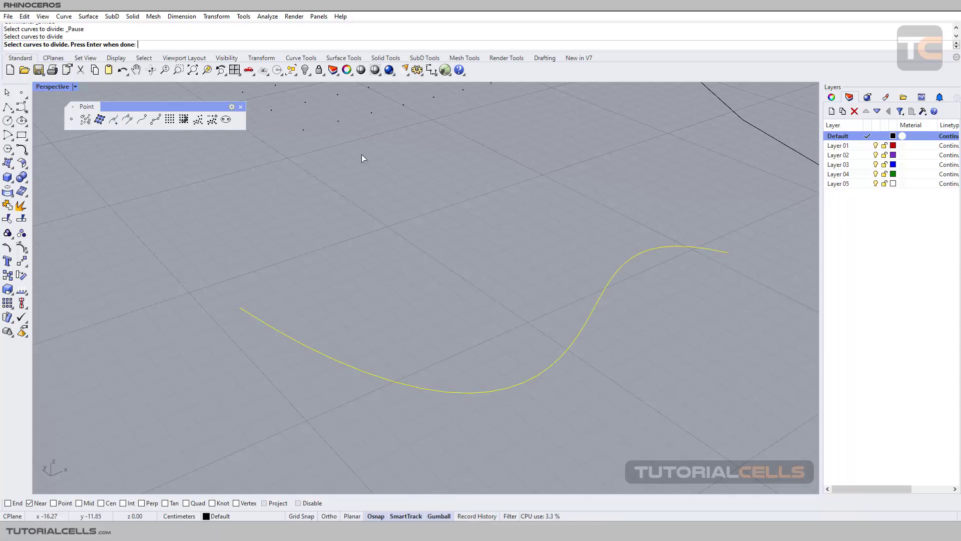
key("Return")
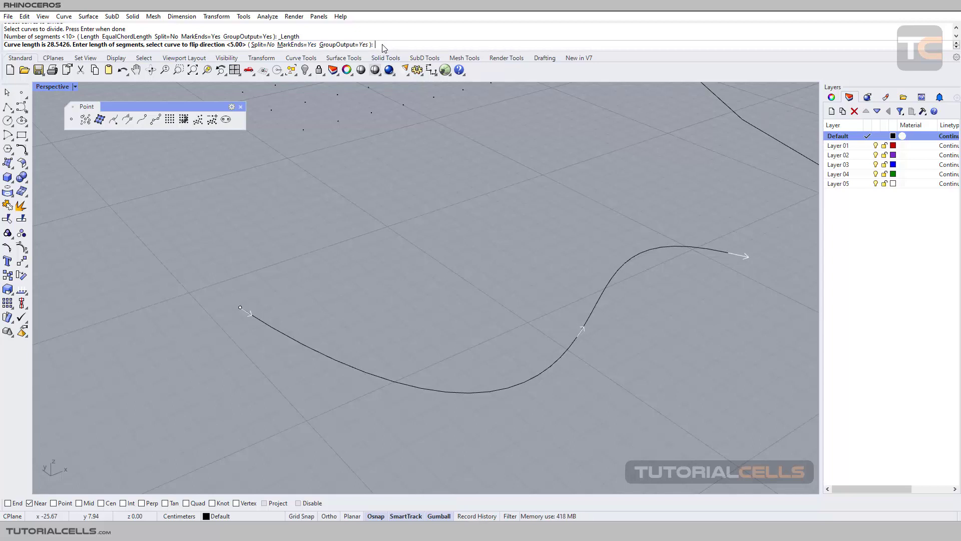
type("5")
left_click(262, 45)
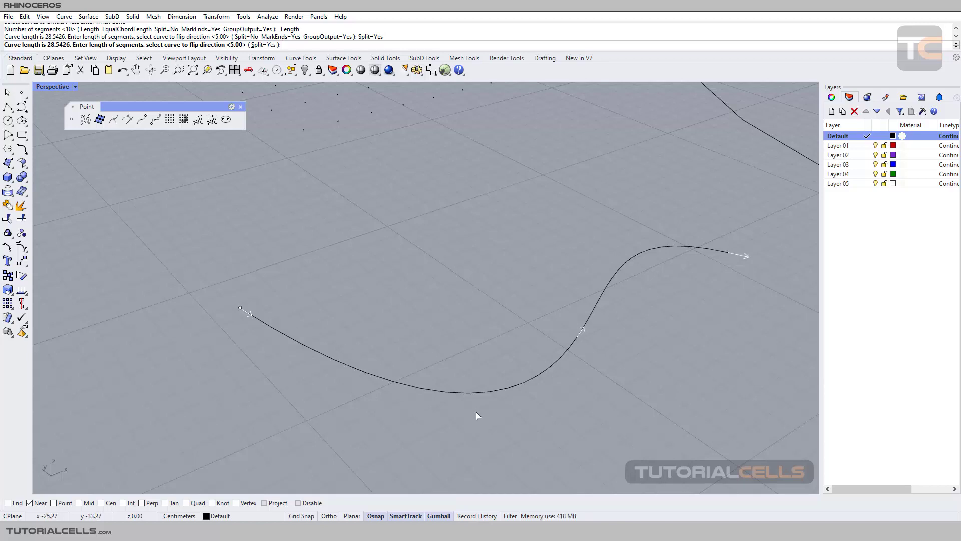
left_click(479, 491)
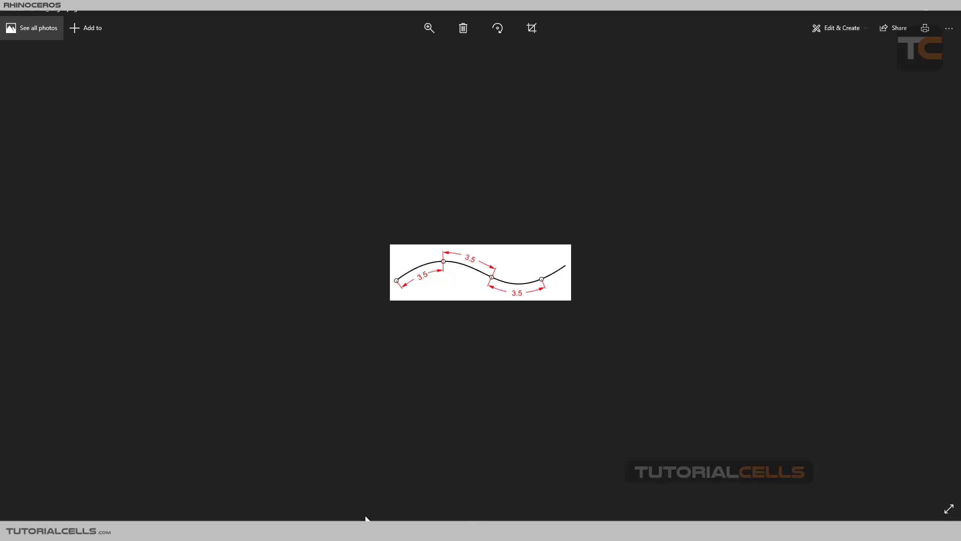
key("alt+Tab")
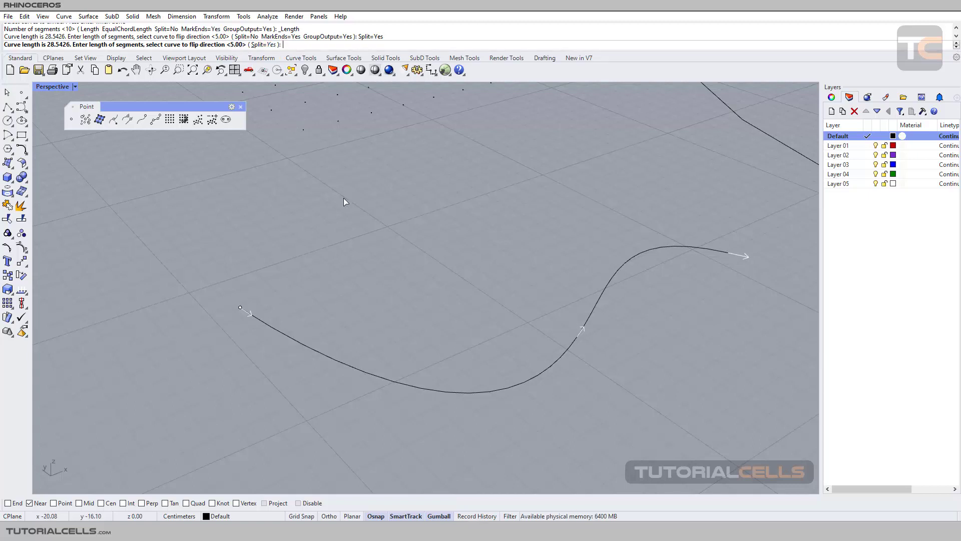
key("Return")
Step: Select the split pieces one after another to inspect them, and undo the division
left_click(251, 314)
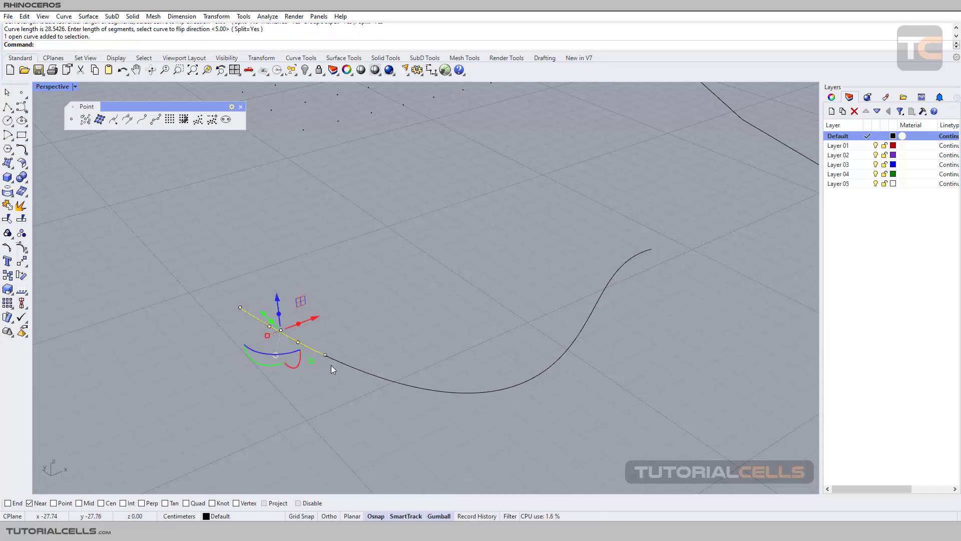
left_click(350, 370)
left_click(540, 366)
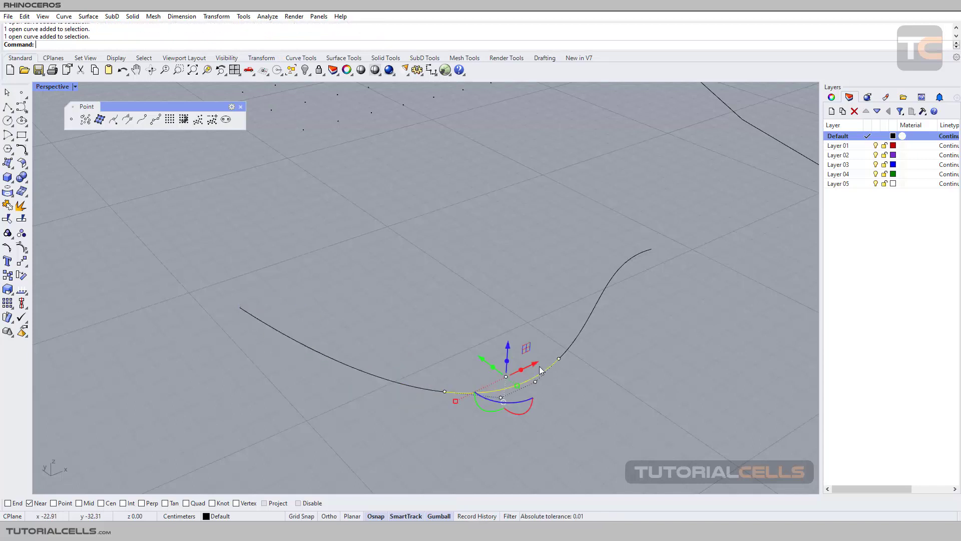
left_click(580, 330)
left_click(613, 277)
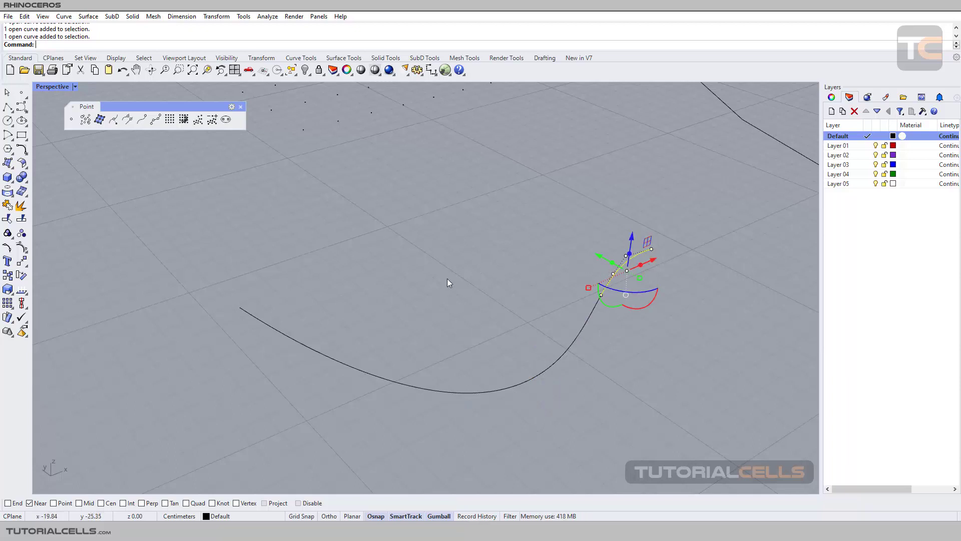
key("Escape")
key("ctrl+z")
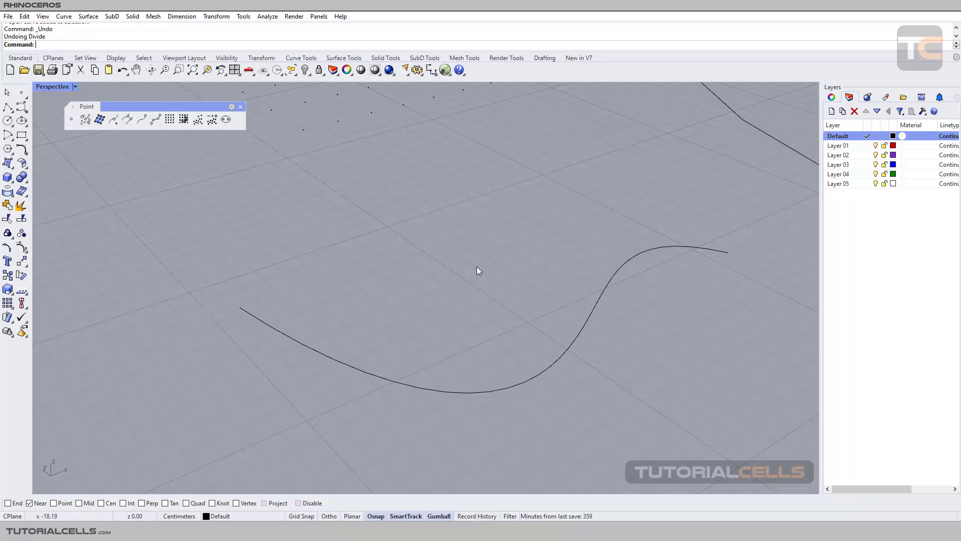
Step: Divide the restored curve by length again, with 5 cm segments and Split=Yes
left_click(155, 120)
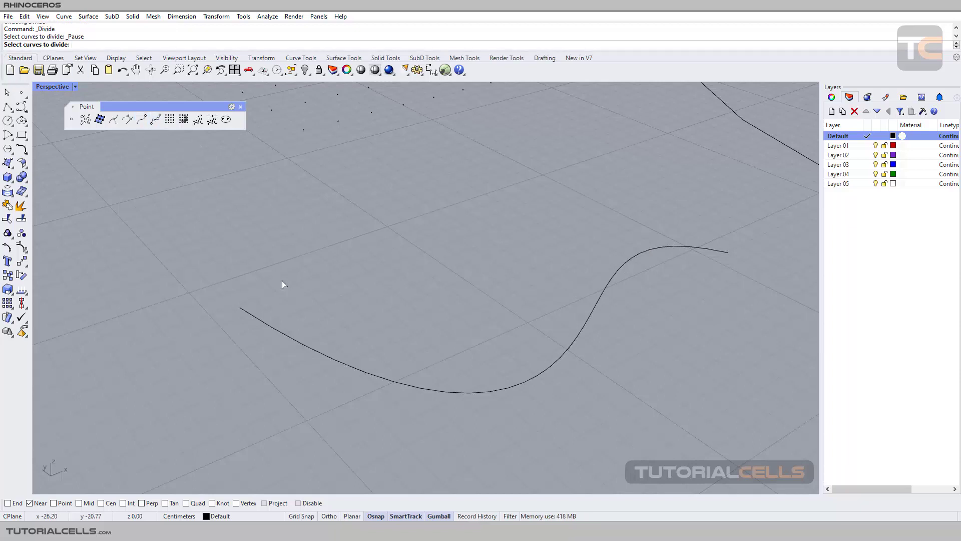
left_click(301, 338)
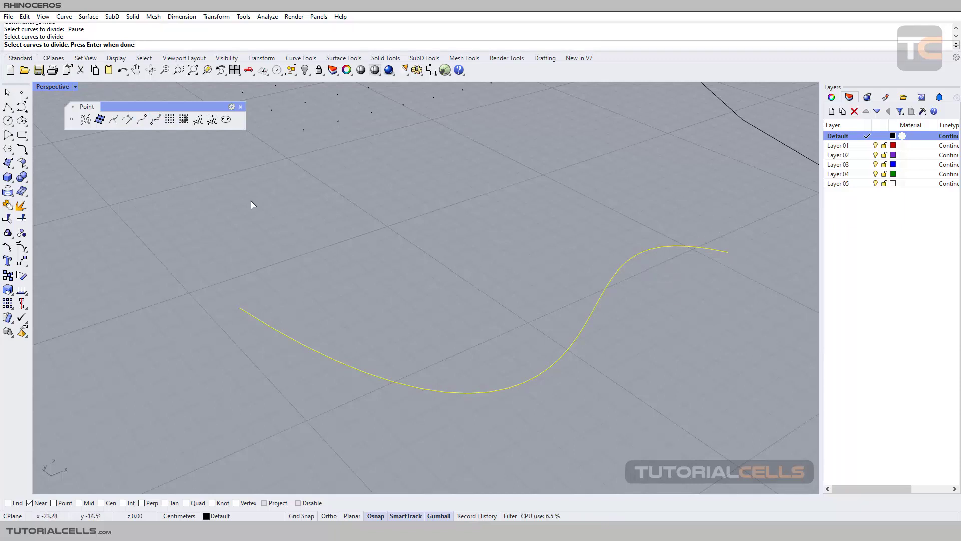
key("Return")
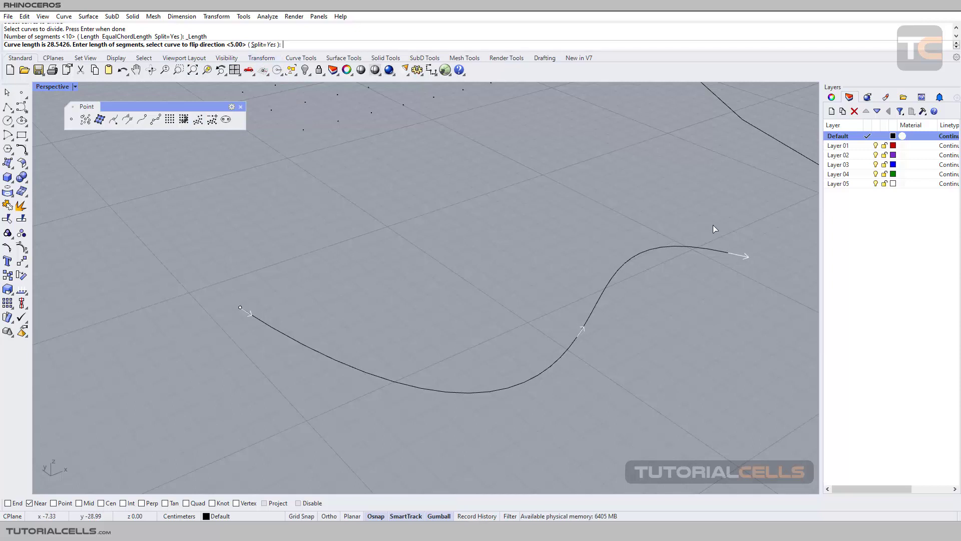
key("Return")
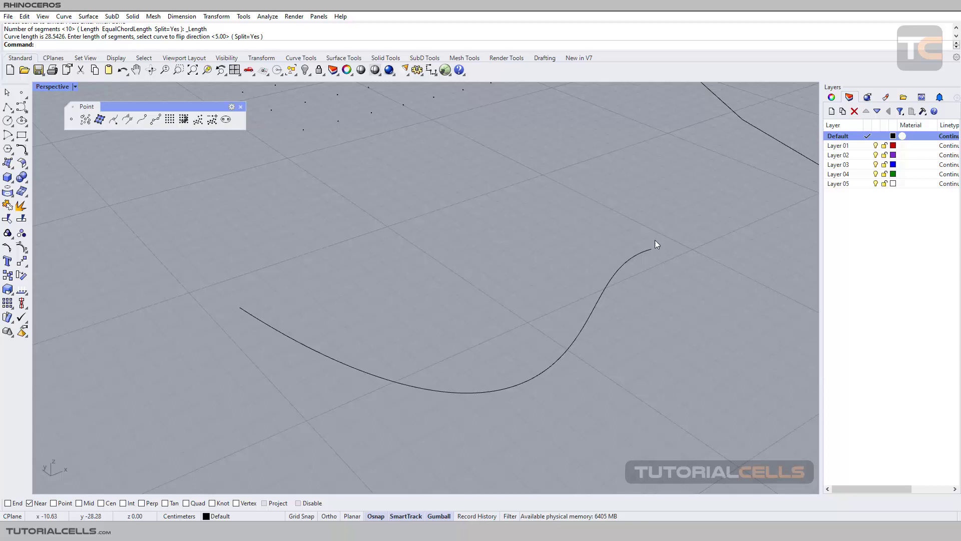
Step: Inspect the 5 cm pieces individually along the curve, and undo the split to restore the single curve
left_click(261, 326)
left_click(356, 369)
key("Escape")
left_click(527, 381)
key("Escape")
left_click(580, 324)
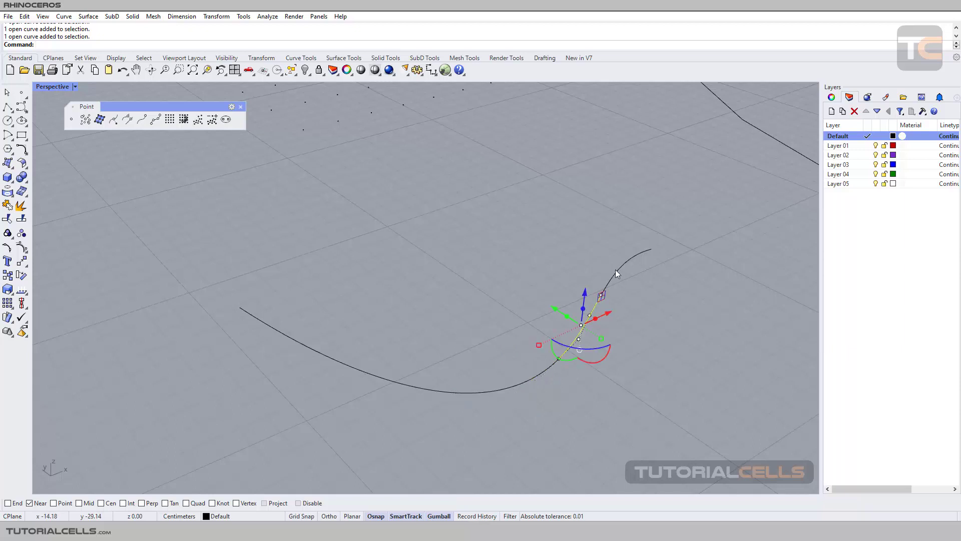
key("Escape")
left_click(583, 323)
left_click(531, 382)
key("Escape")
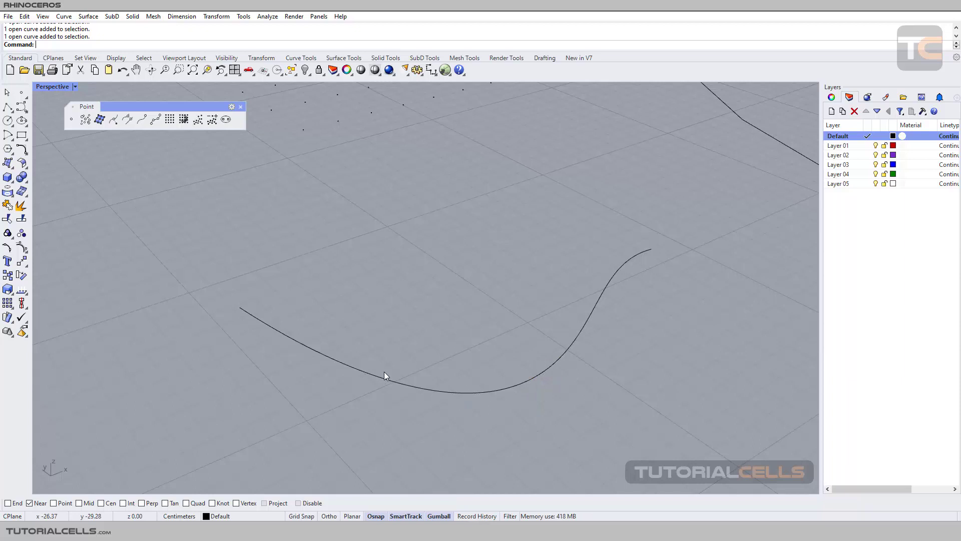
key("ctrl+z")
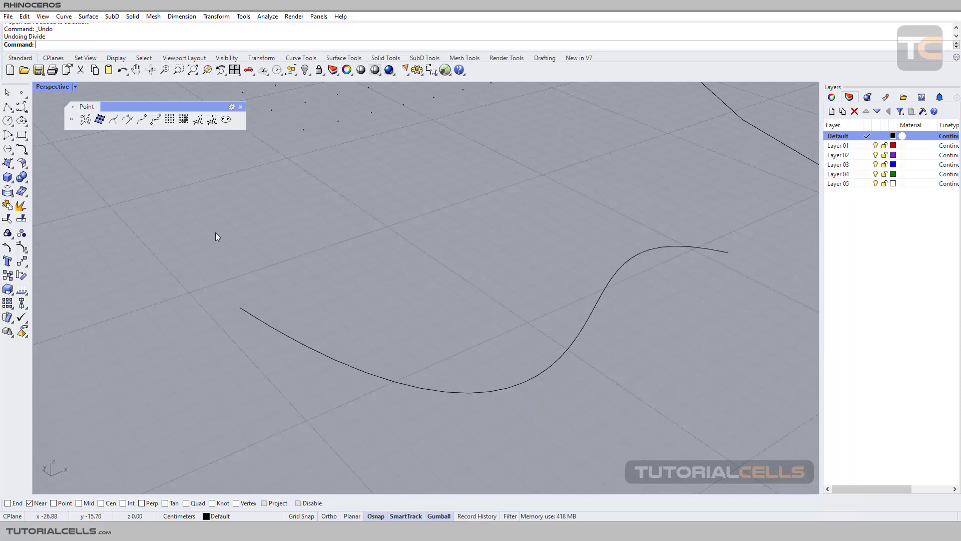
Step: Mark the curve with division points every 5 cm, using Split=No, MarkEnds=Yes and GroupOutput=Yes
left_click(612, 275)
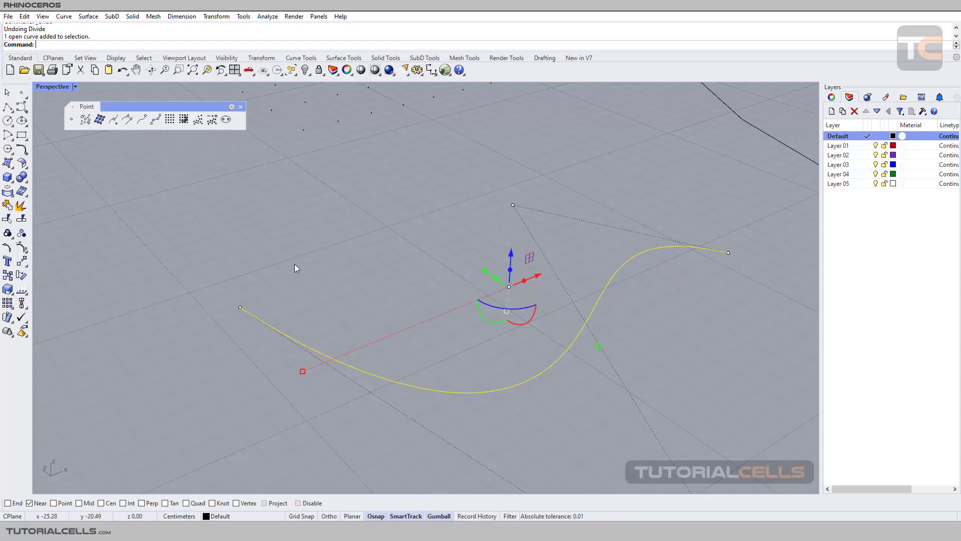
left_click(157, 123)
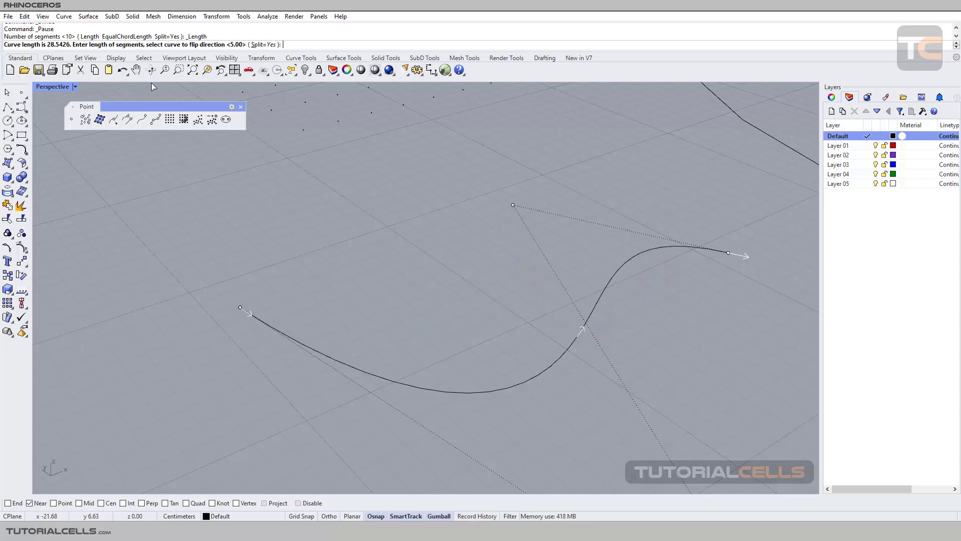
left_click(263, 45)
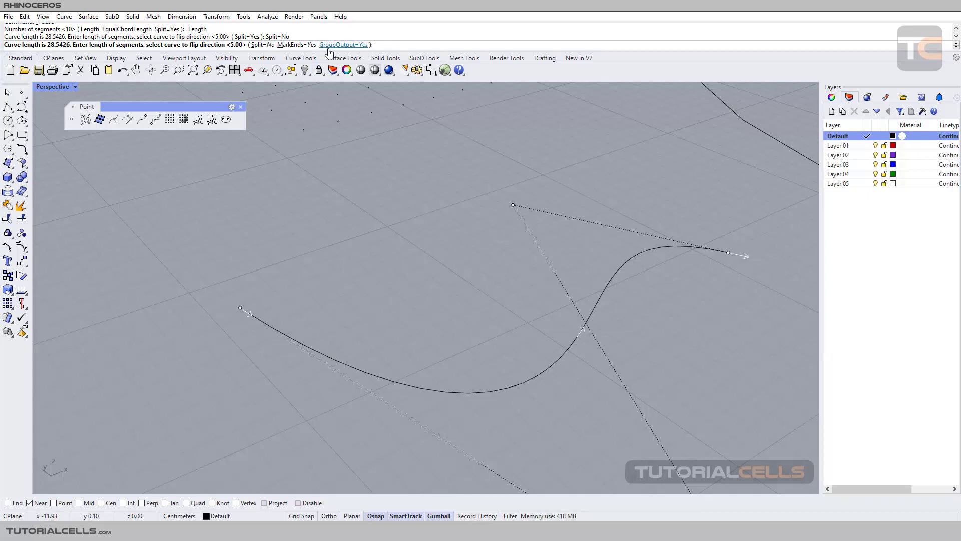
left_click(344, 45)
left_click(333, 45)
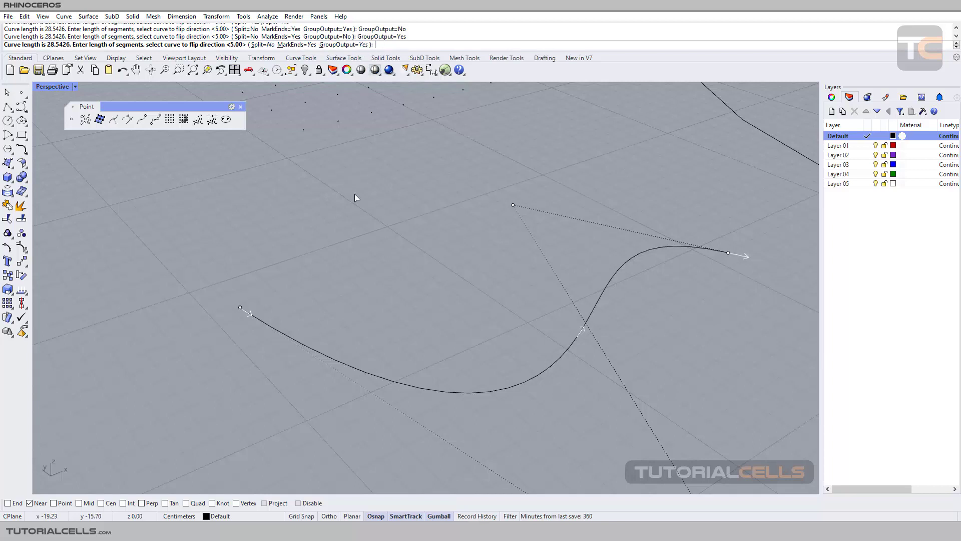
key("Return")
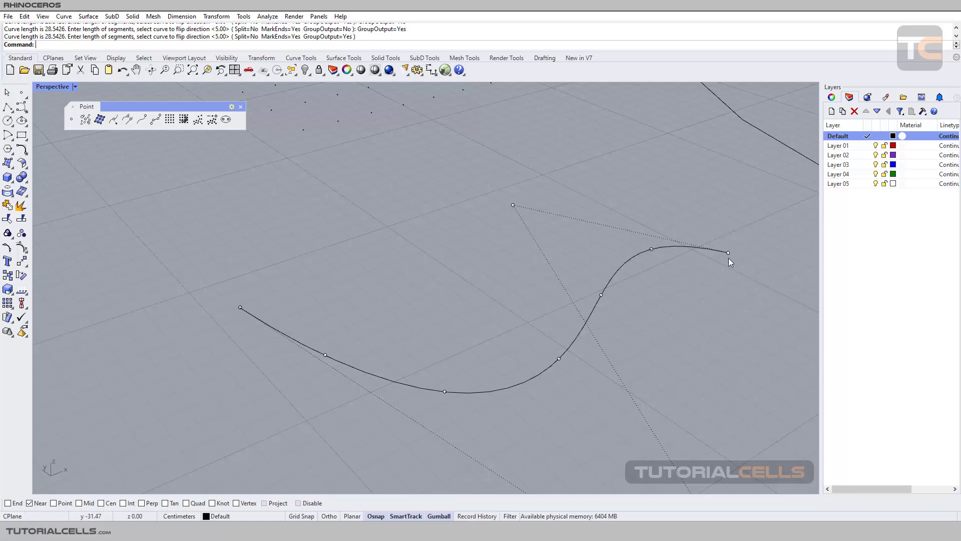
Step: Select the grouped division points, try raising them vertically about 1.66 cm, and delete the group
left_click(325, 357)
left_click(353, 381)
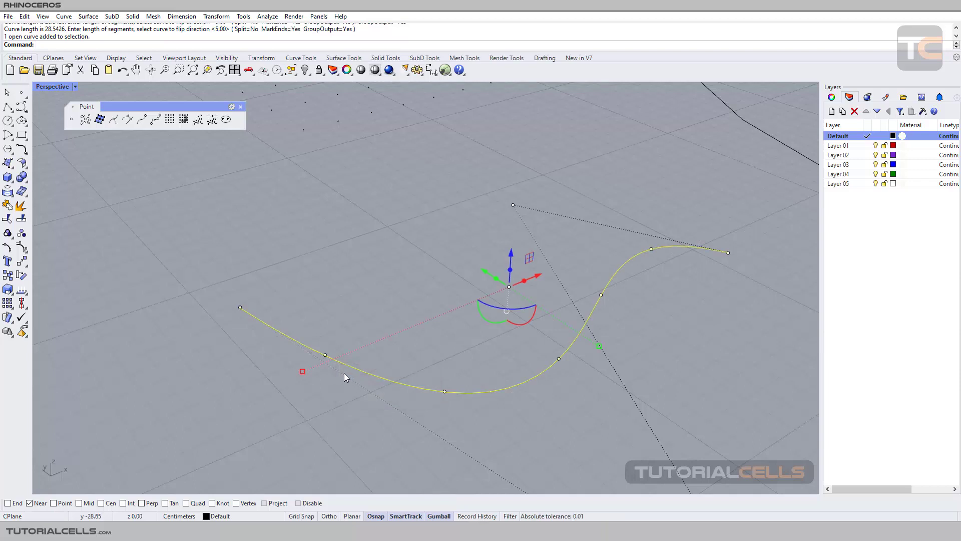
left_click(326, 356)
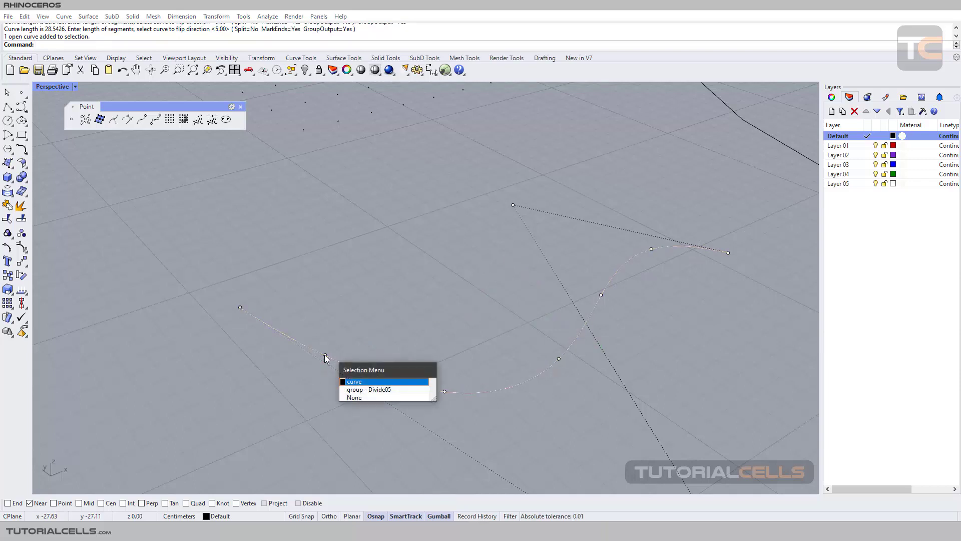
left_click(360, 390)
right_click_drag(481, 335, 540, 293)
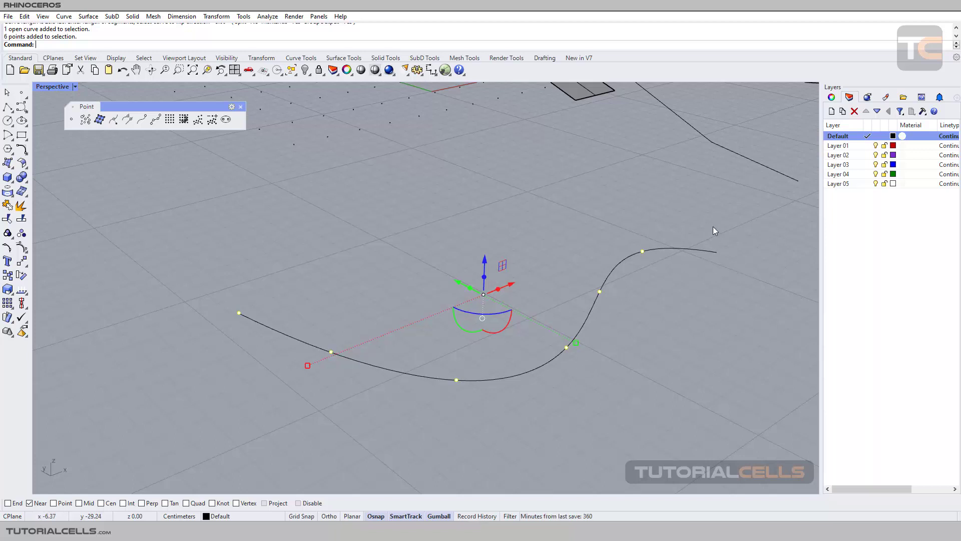
left_click(488, 270)
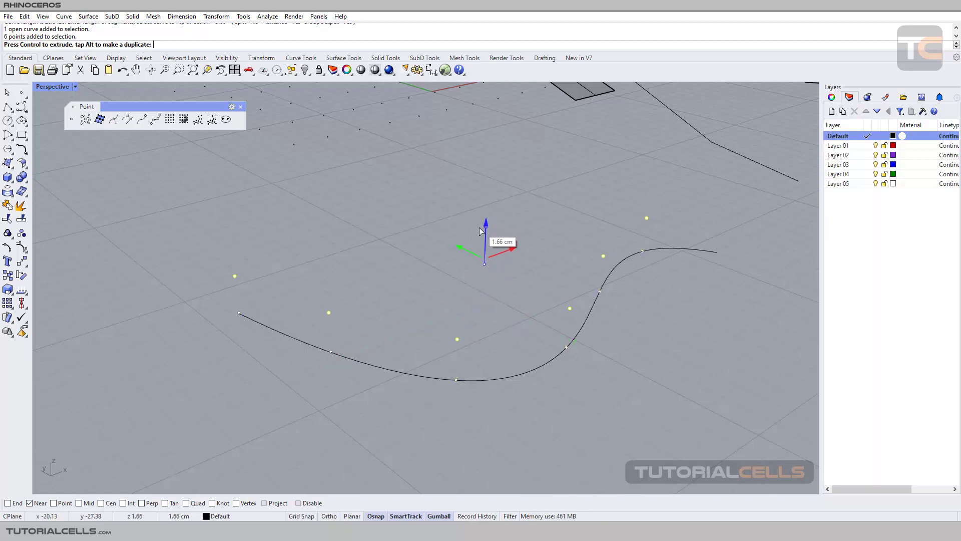
key("Escape")
key("Delete")
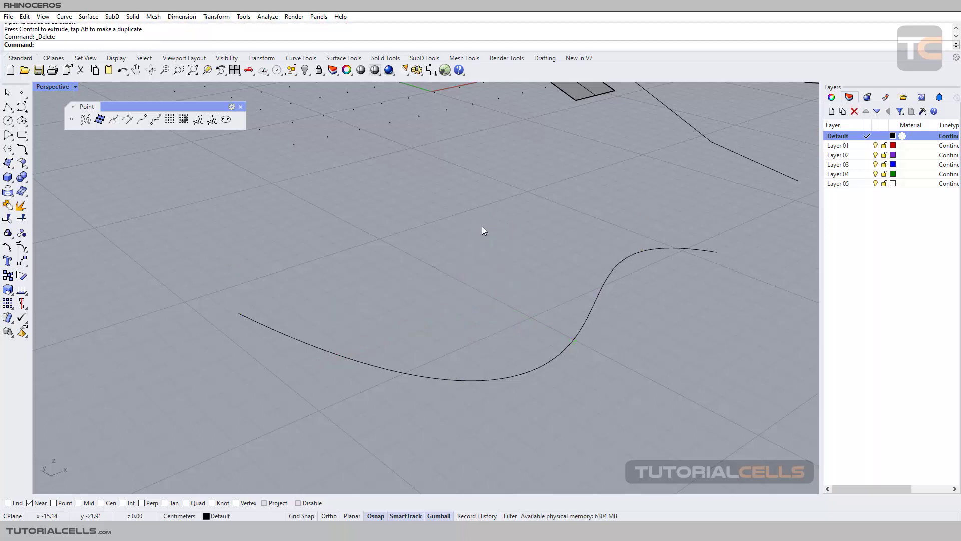
Step: Divide the curve by number into 15 segments with Split=Yes
left_click(393, 370)
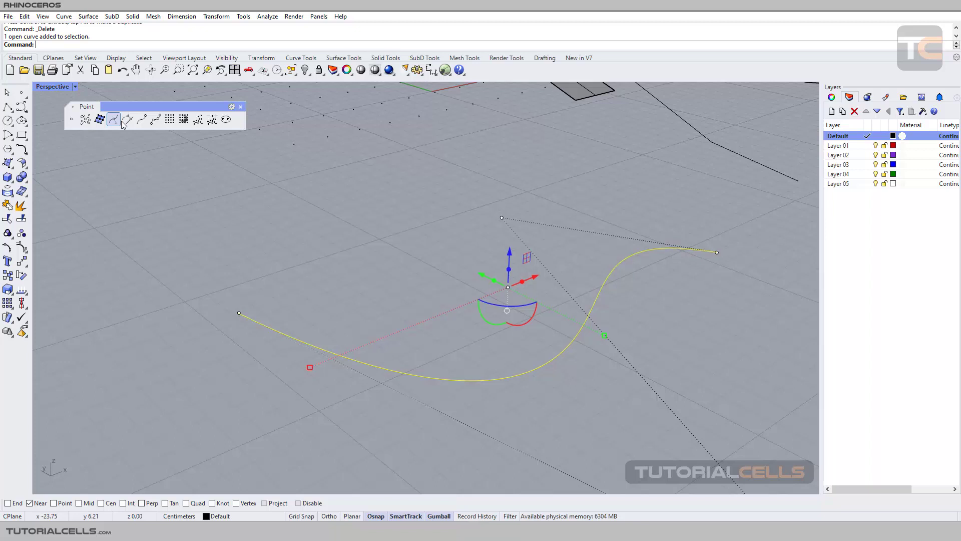
right_click(153, 122)
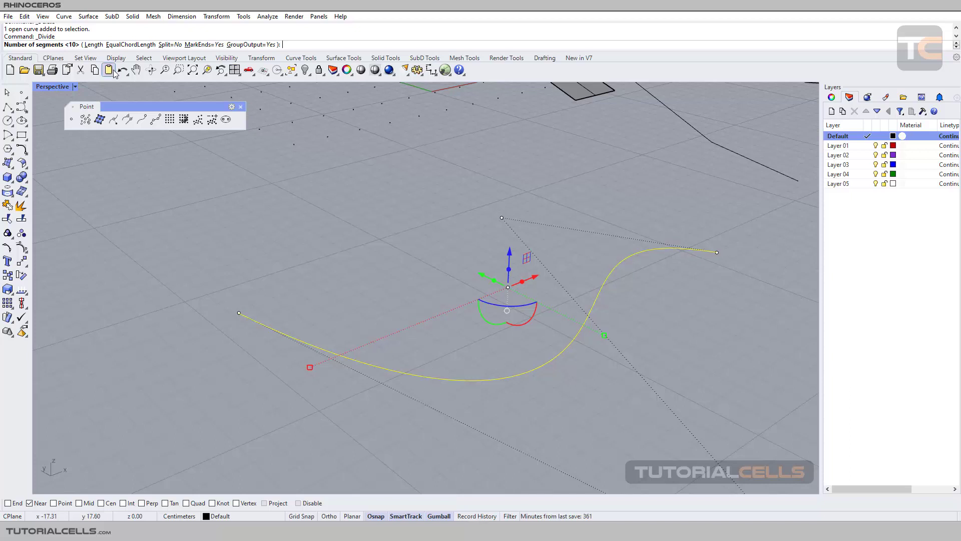
left_click(171, 44)
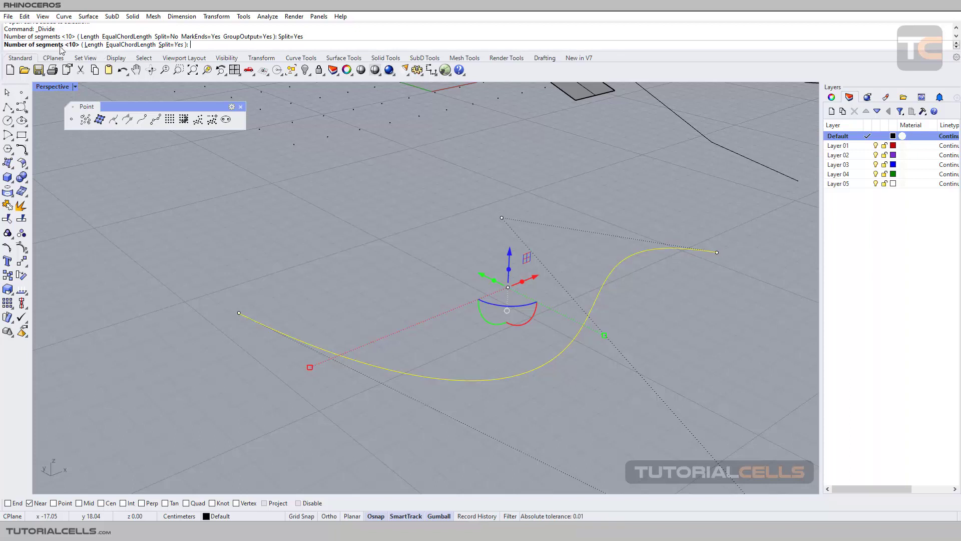
type("1")
type("15")
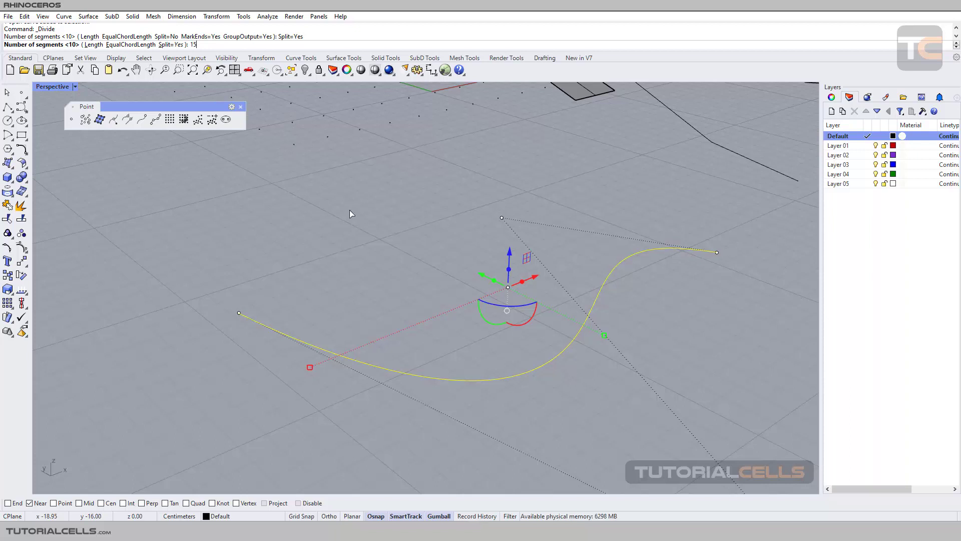
key("Return")
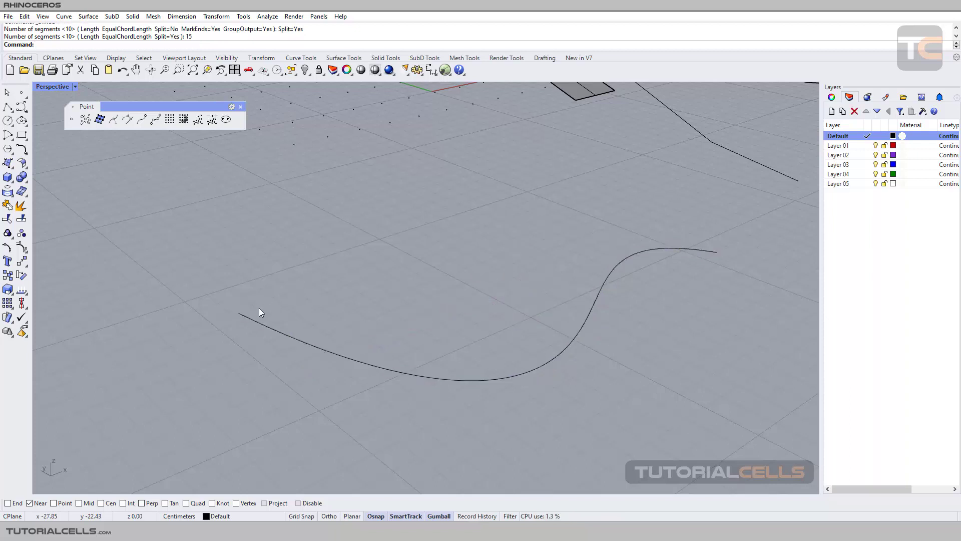
Step: Select several of the 15 pieces to inspect them, and undo the accidental move and the division
left_click(247, 320)
left_click(284, 335)
left_click(317, 349)
left_click(382, 366)
left_click_drag(418, 375, 421, 376)
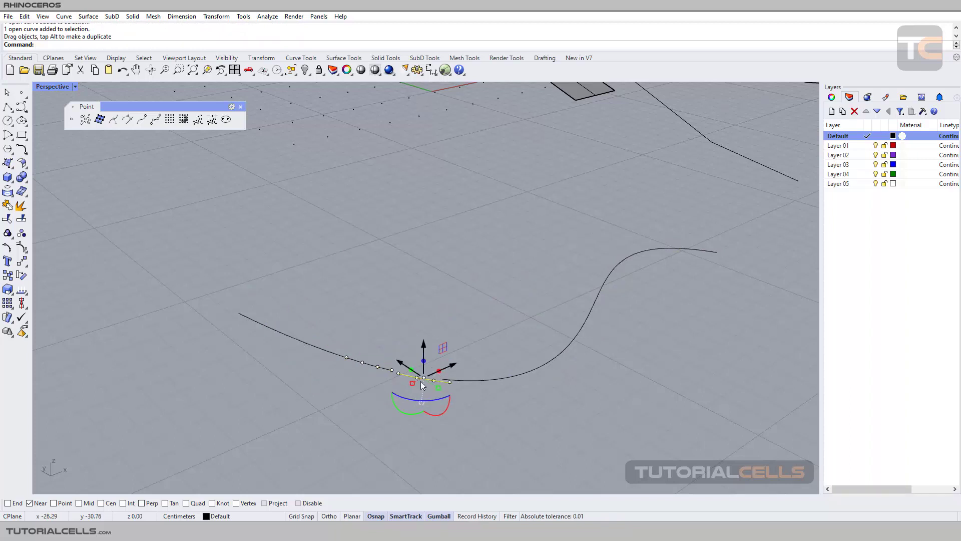
key("ctrl+z")
key("ctrl+z")
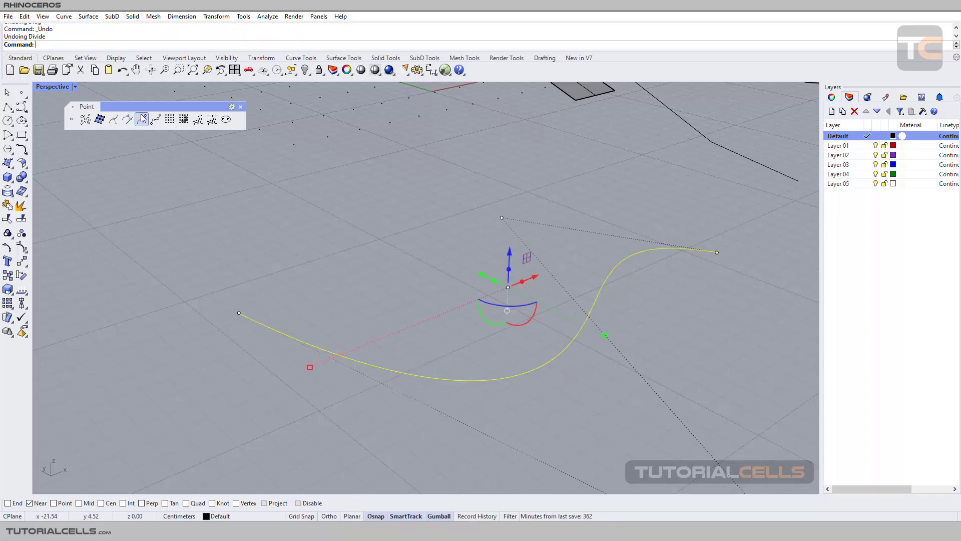
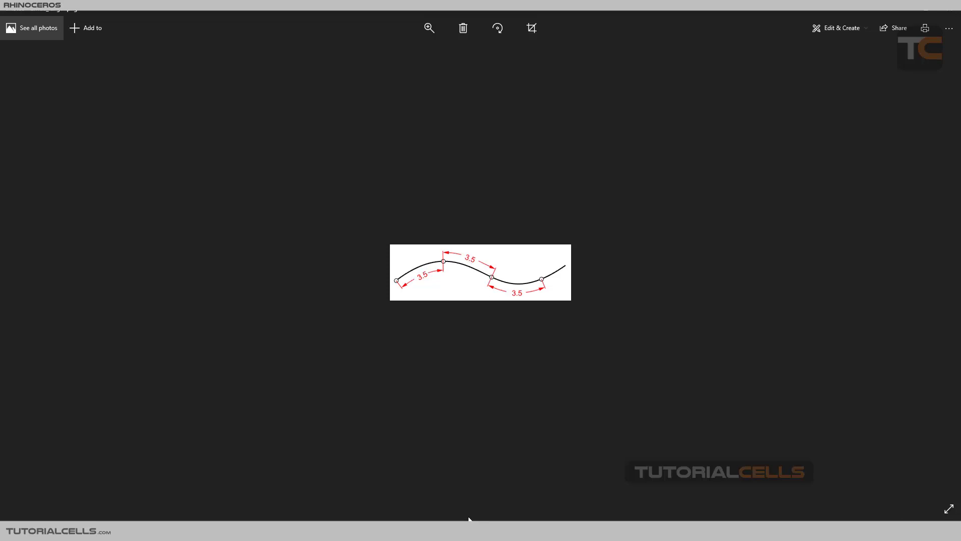
Step: Switch back to Rhino and try dividing the curve by EqualChordLength with a chord length of 5 cm and Split=No
left_click(410, 484)
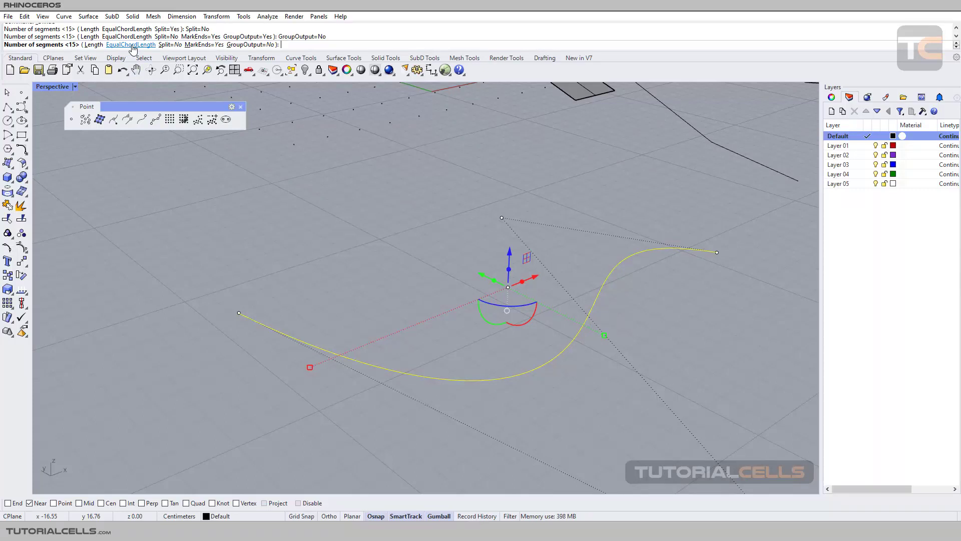
left_click(132, 45)
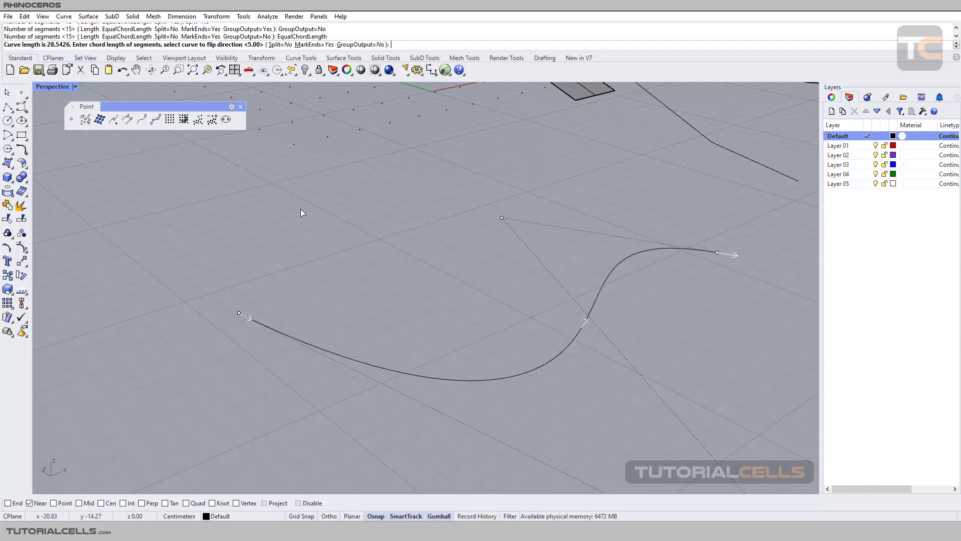
key("Return")
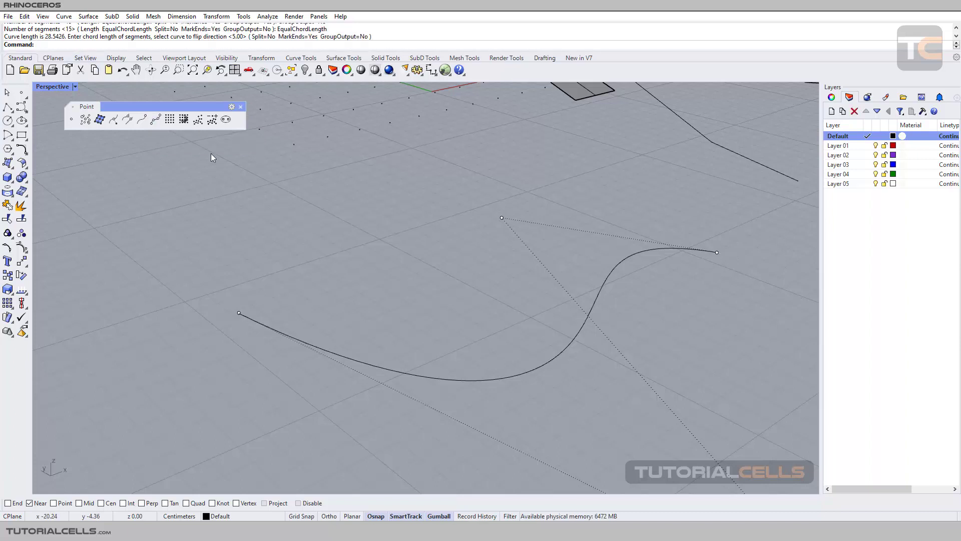
Step: Divide the curve into 15 segments with Split=No, MarkEnds=Yes and GroupOutput=No
left_click(158, 122)
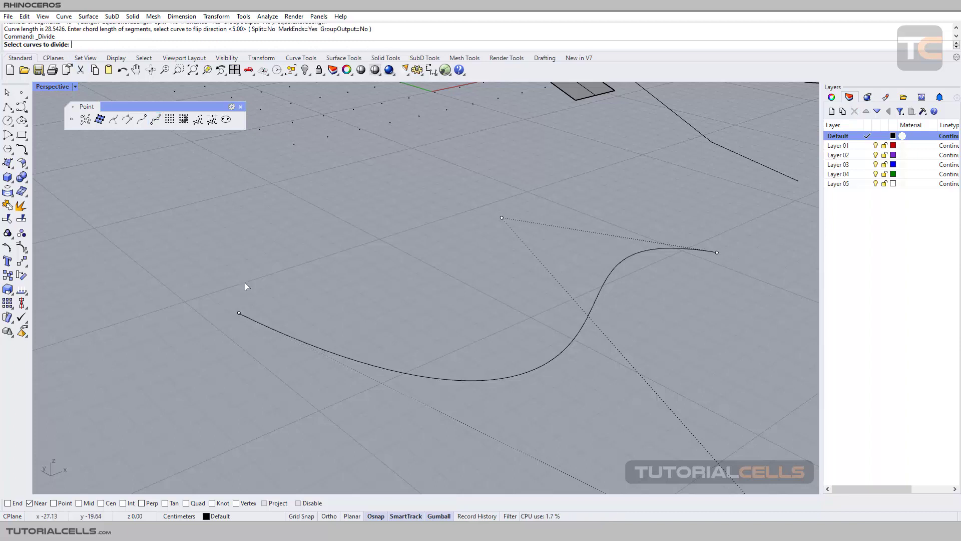
left_click(257, 323)
key("Return")
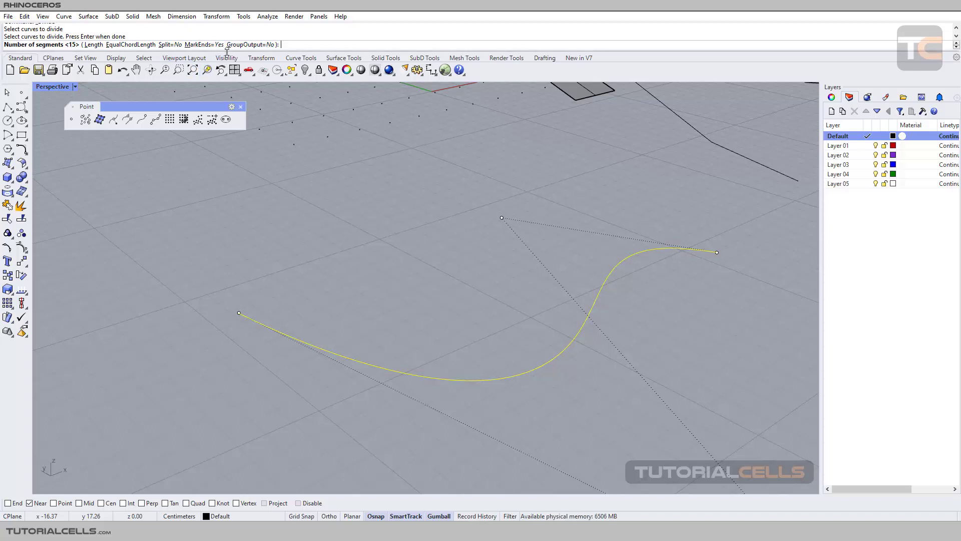
key("Return")
Step: Select several division points near the curve's start one at a time to check their grouping, and clear the selection
left_click(272, 329)
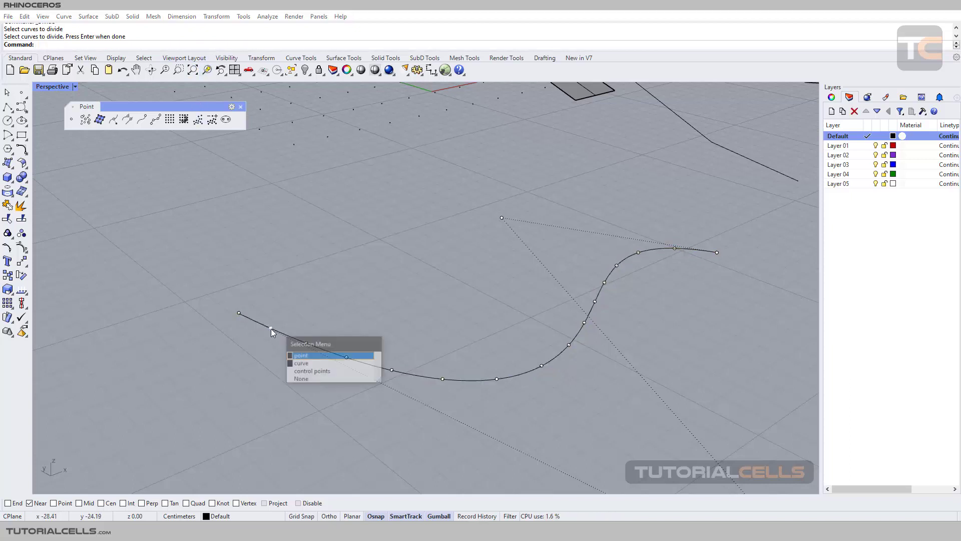
left_click(304, 355)
left_click(306, 344)
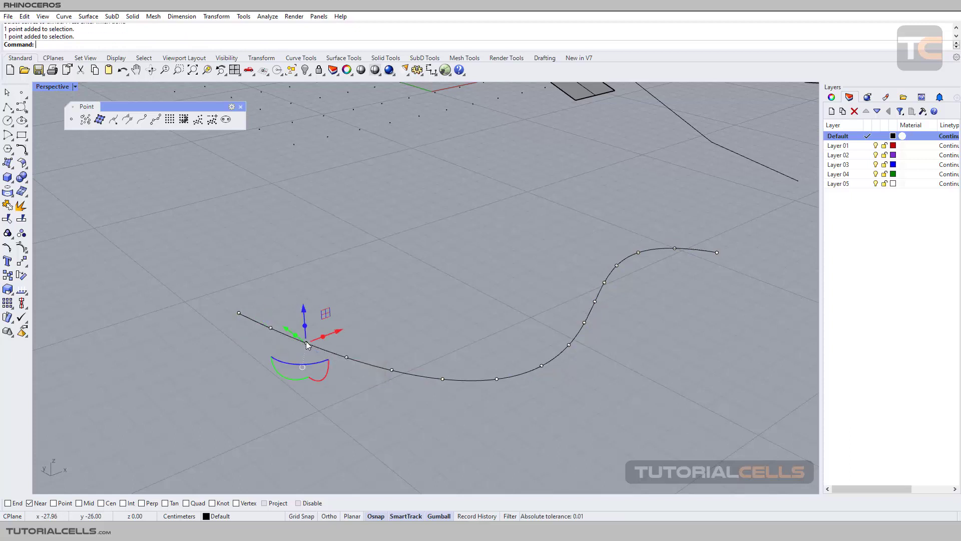
left_click(350, 356)
key("F10")
left_click(347, 356)
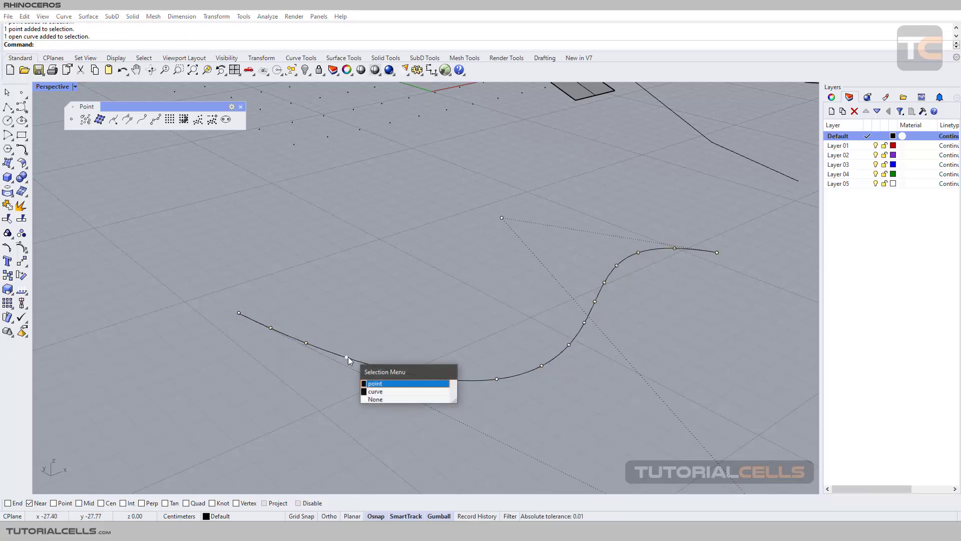
left_click(376, 384)
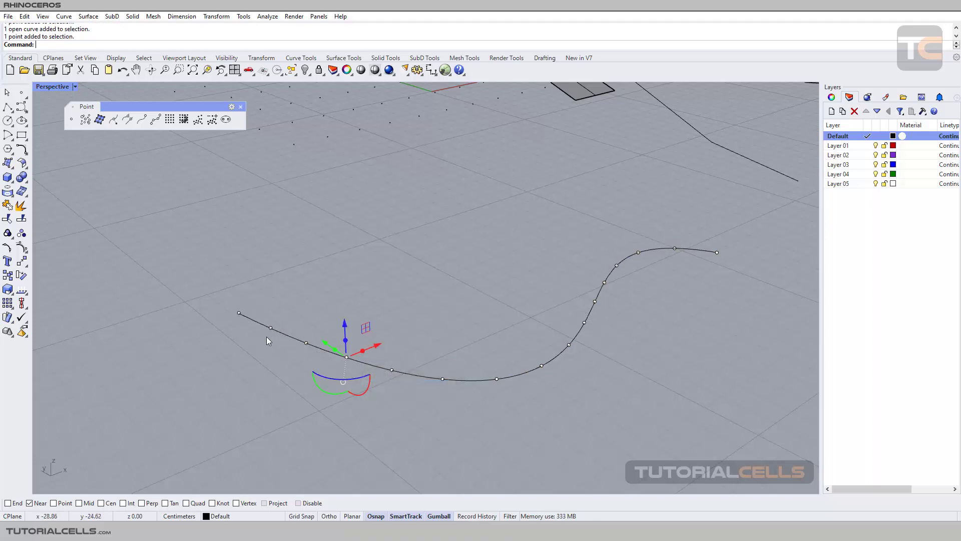
left_click(305, 359)
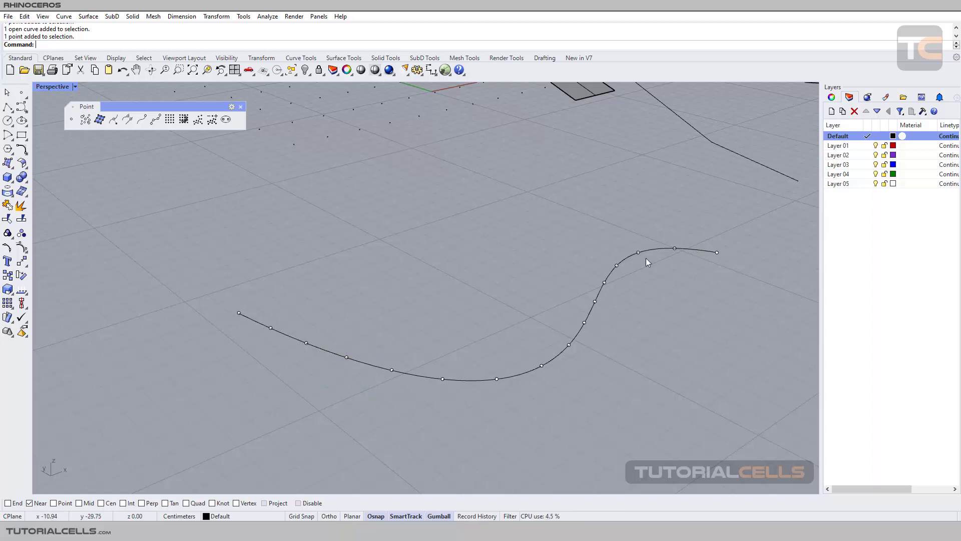
Step: Run the Divide command again on the same curve with 15 segments, keeping Split=No, MarkEnds=Yes and GroupOutput=No
left_click(159, 119)
left_click(290, 335)
key("Return")
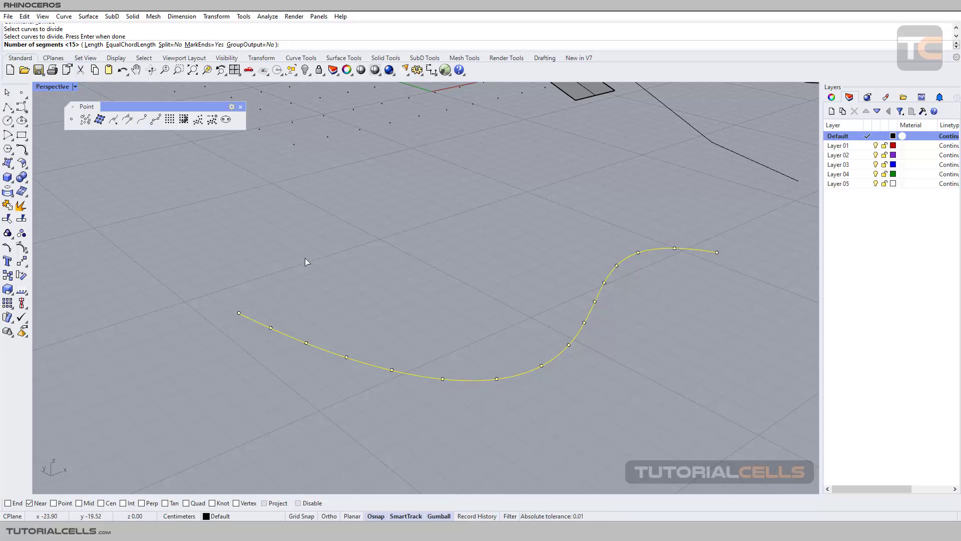
key("Return")
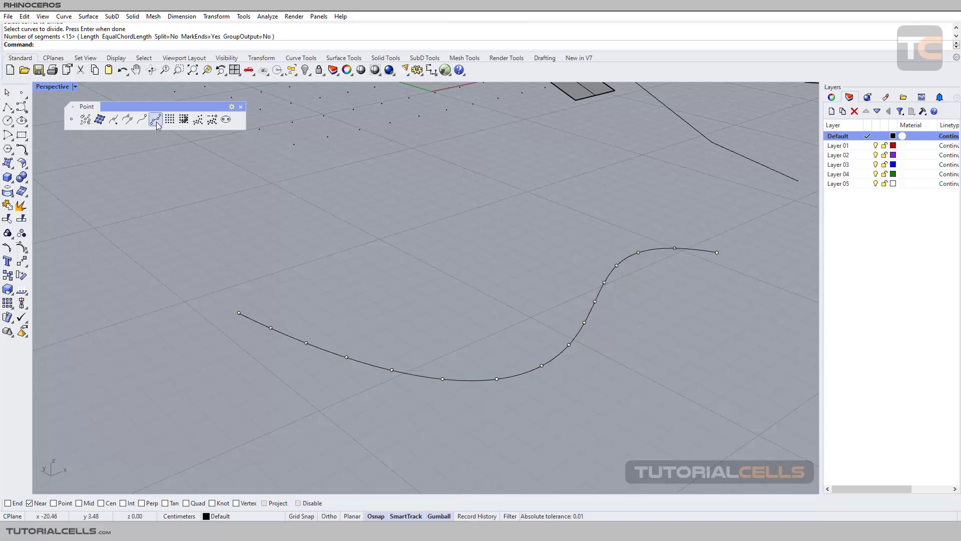